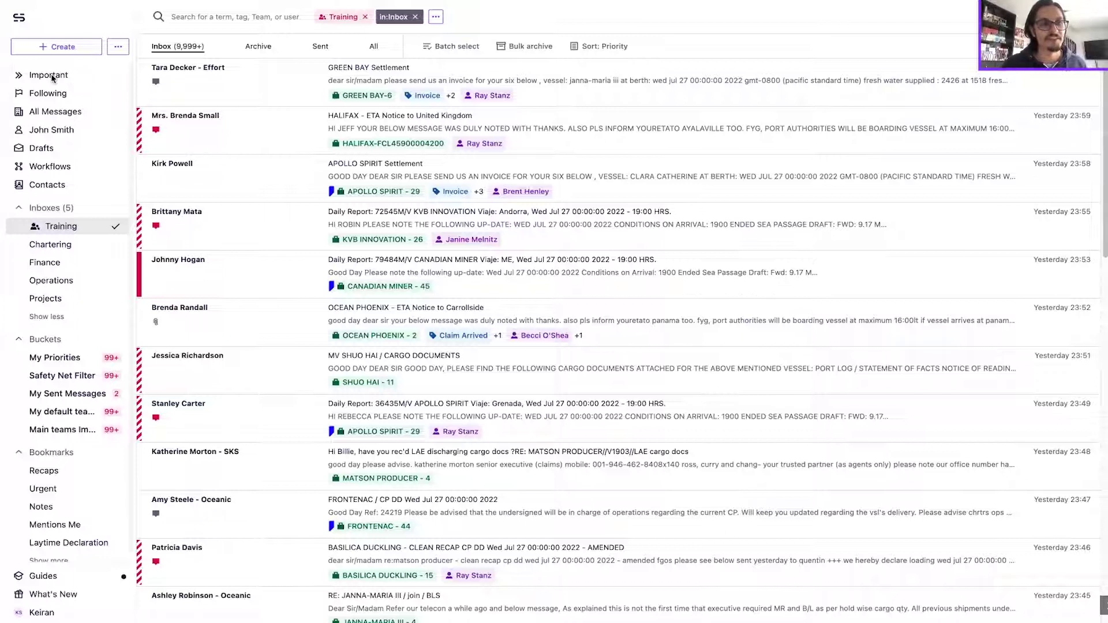
# Step: Switch from the Training inbox to the Important view spanning all teams
pyautogui.click(58, 77)
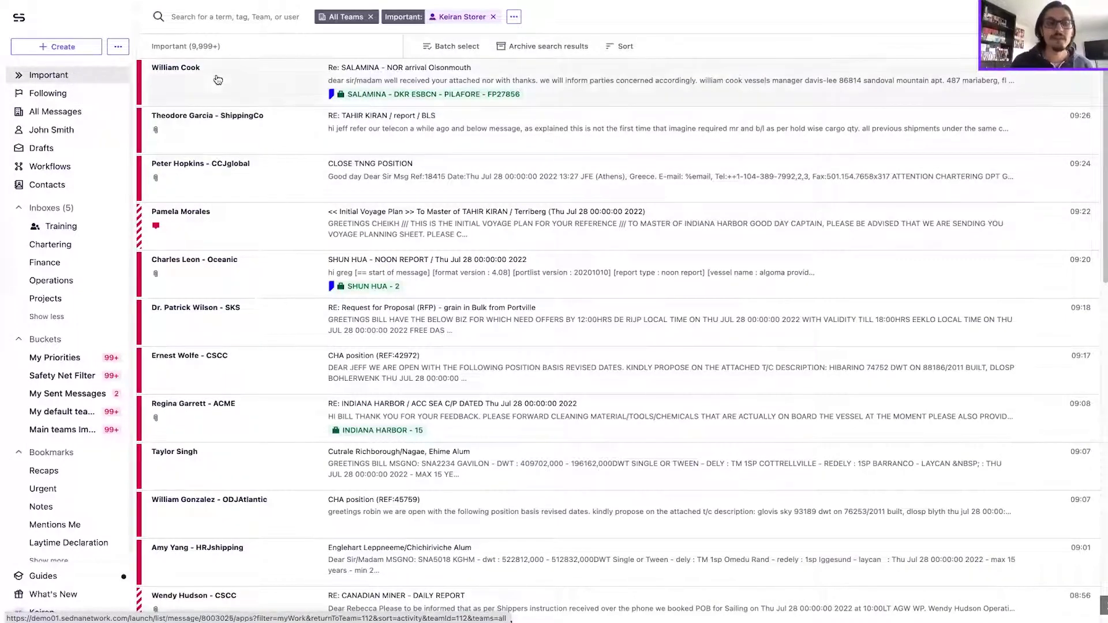
# Step: Open the SALAMINA NOR arrival message and show its tags, including the SALAMINA - DKR ESBCN job
pyautogui.click(288, 92)
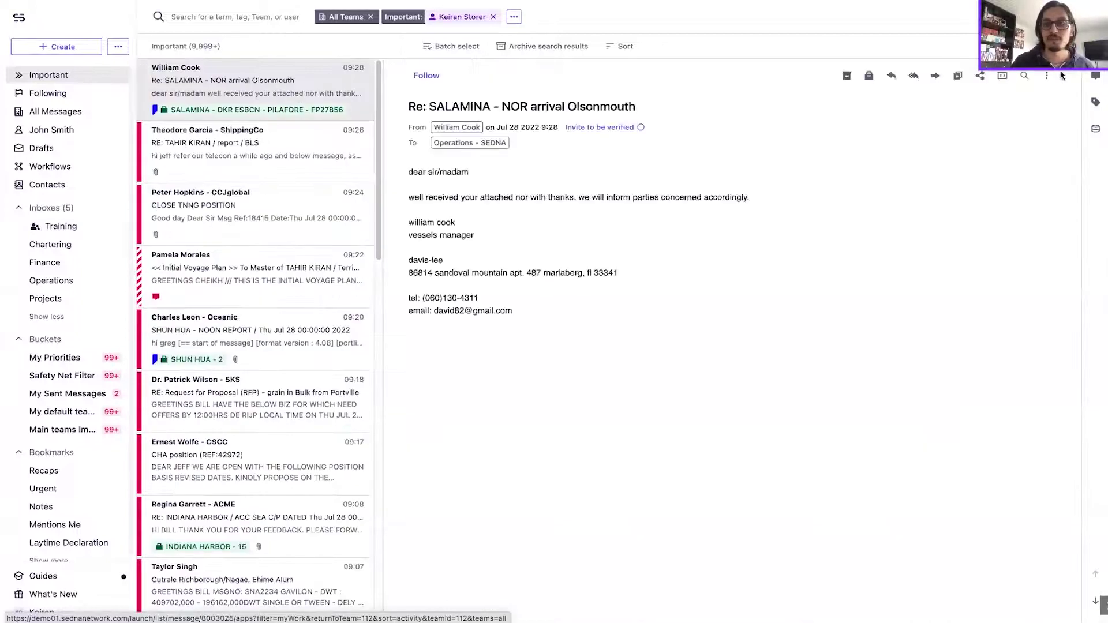
pyautogui.click(1097, 101)
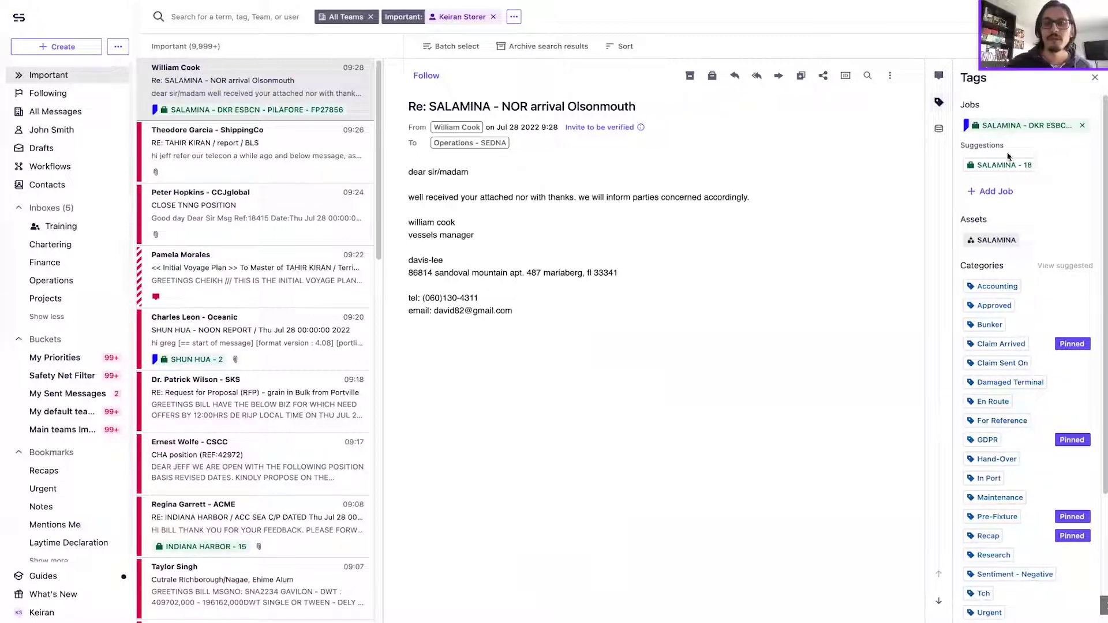
pyautogui.moveTo(980, 136)
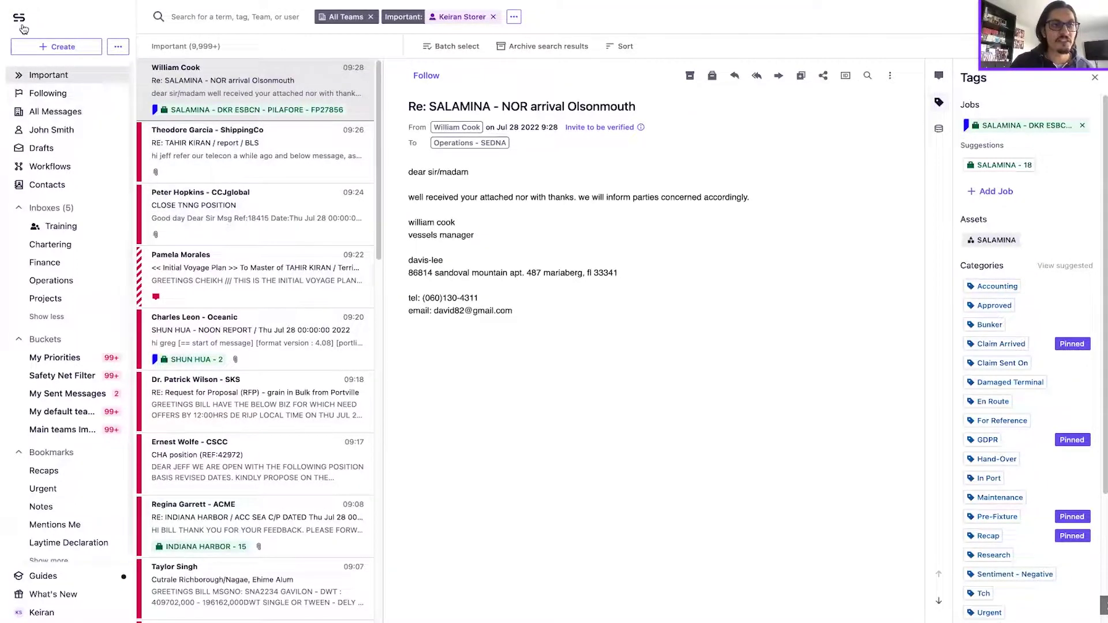
# Step: Follow the HALIFAX - ETA Notice to United Kingdom message from the Training inbox
pyautogui.click(57, 226)
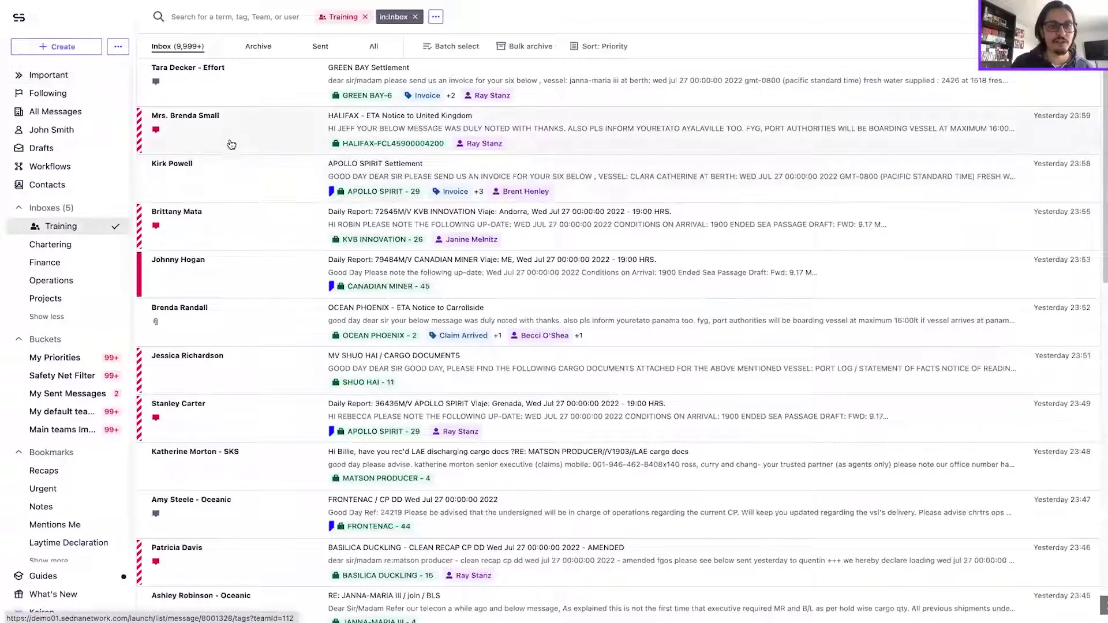
pyautogui.click(231, 144)
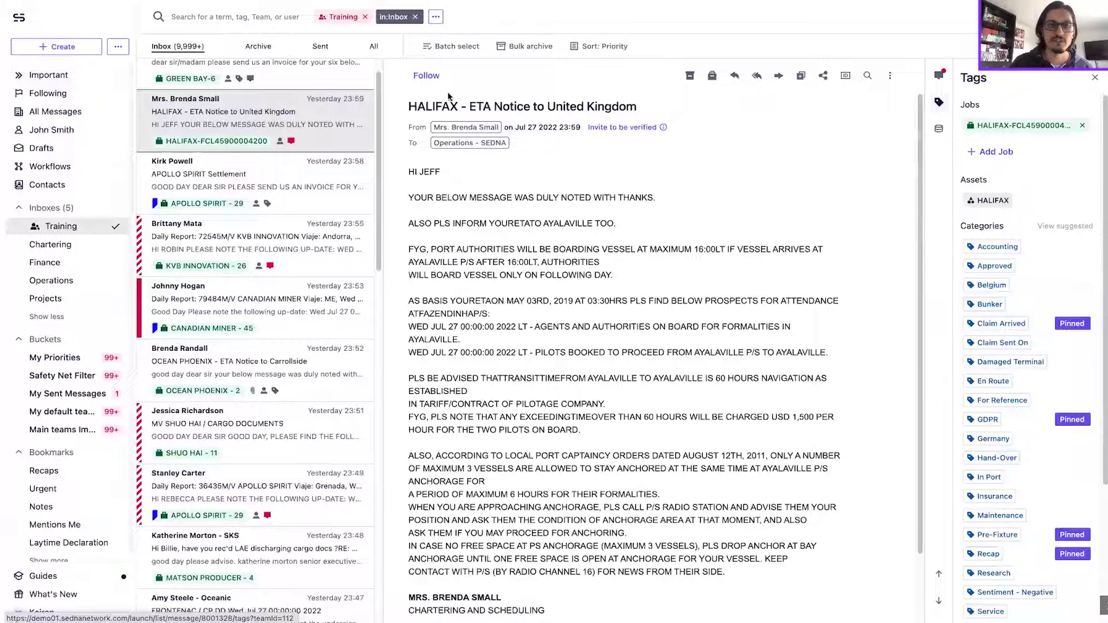
pyautogui.click(420, 76)
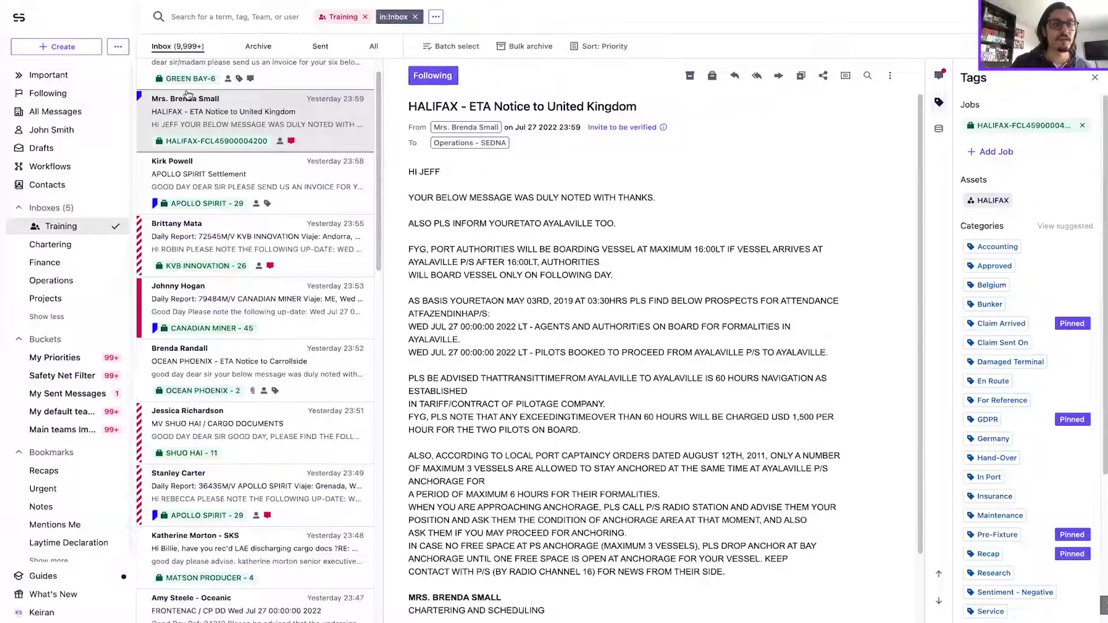
pyautogui.click(51, 76)
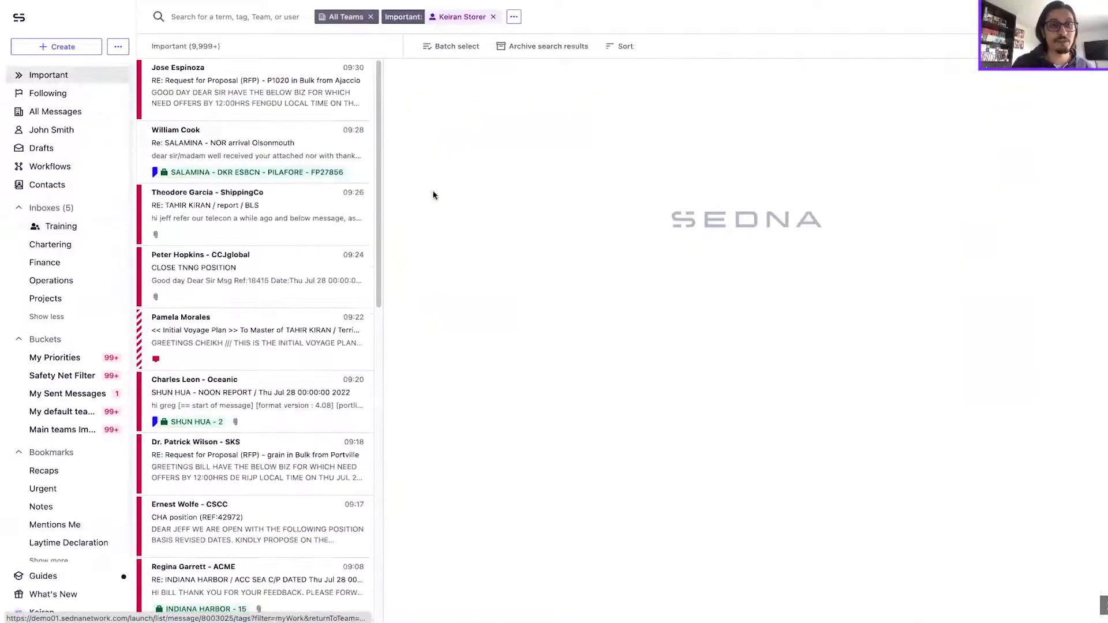
pyautogui.scroll(-8, 340, 281)
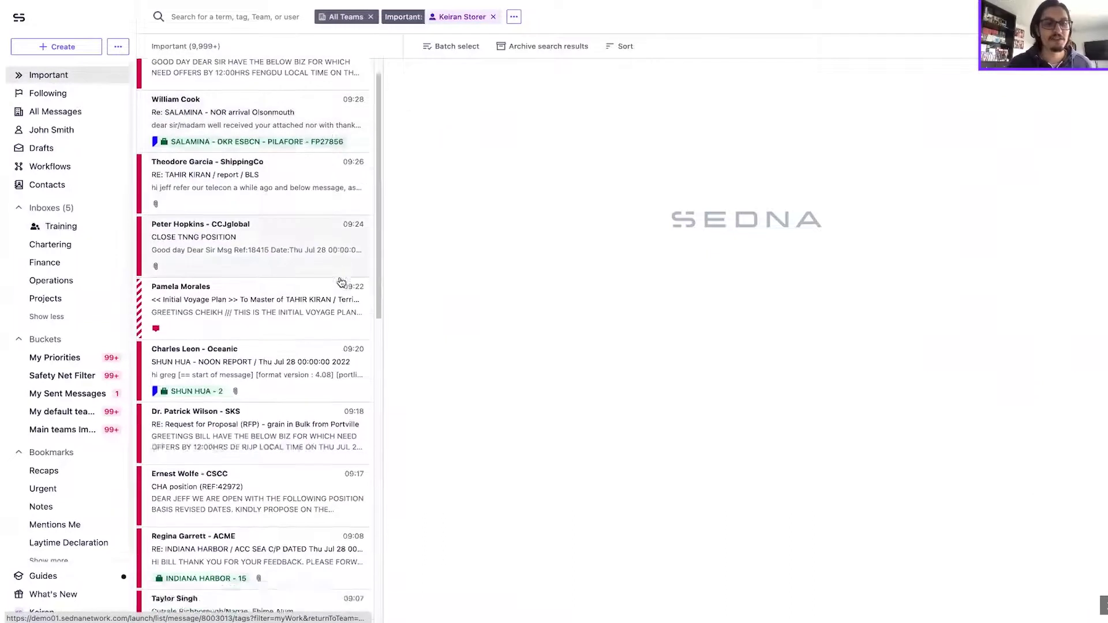
pyautogui.scroll(-7, 340, 281)
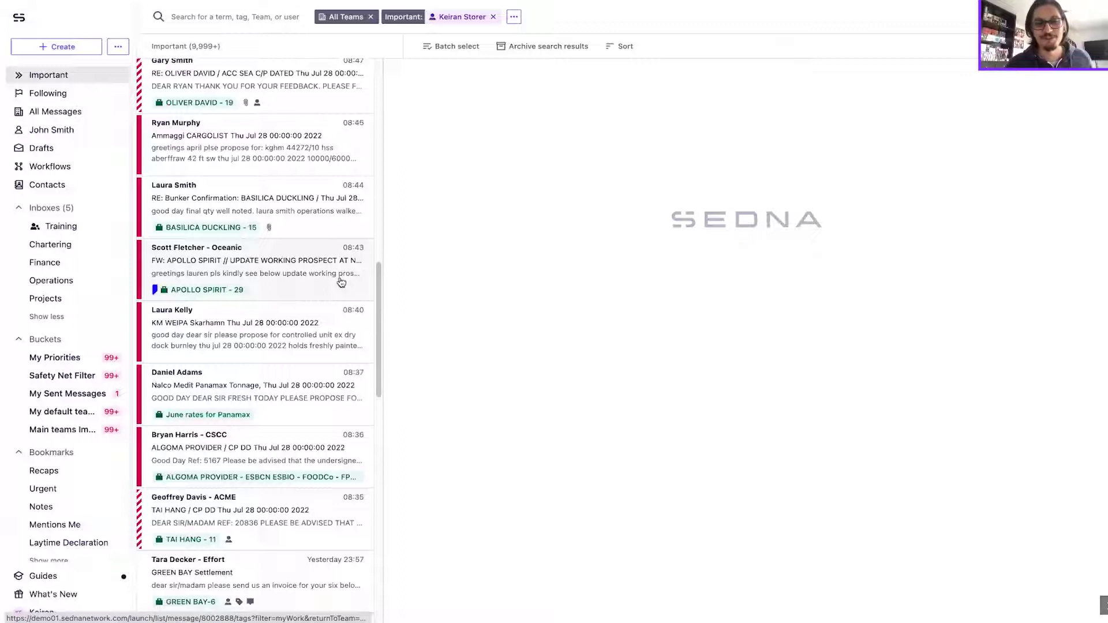
pyautogui.scroll(15, 341, 282)
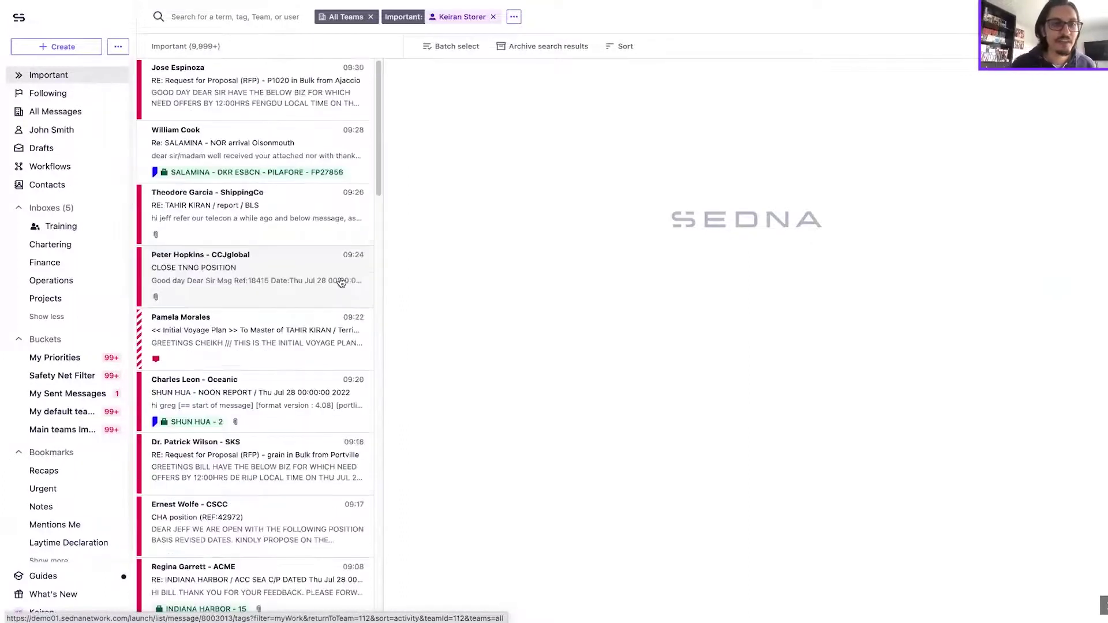
pyautogui.click(268, 205)
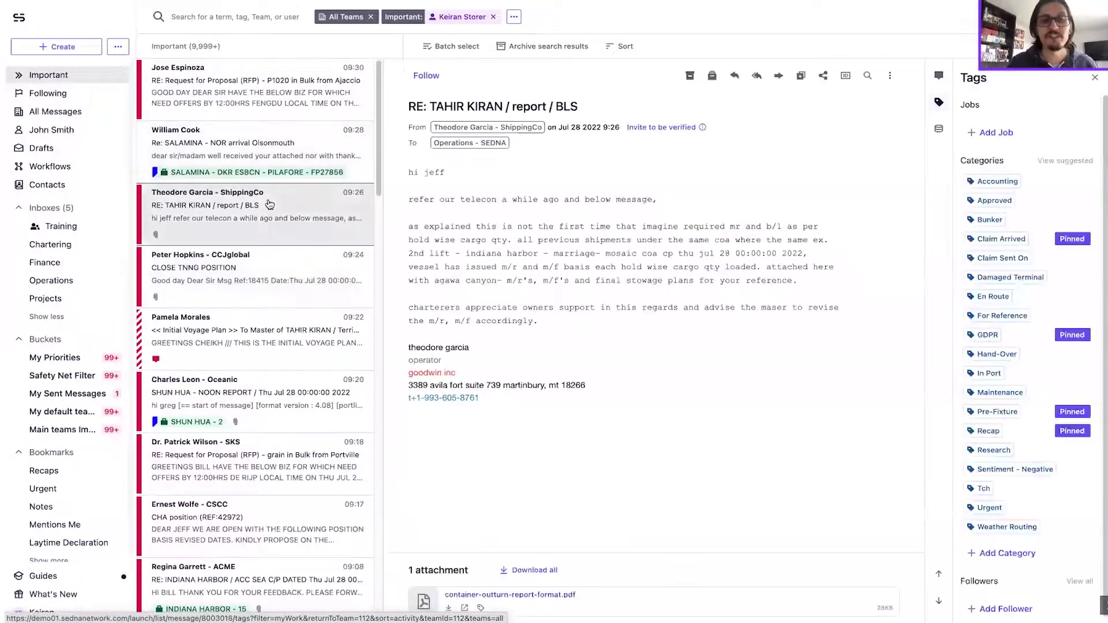
pyautogui.click(499, 145)
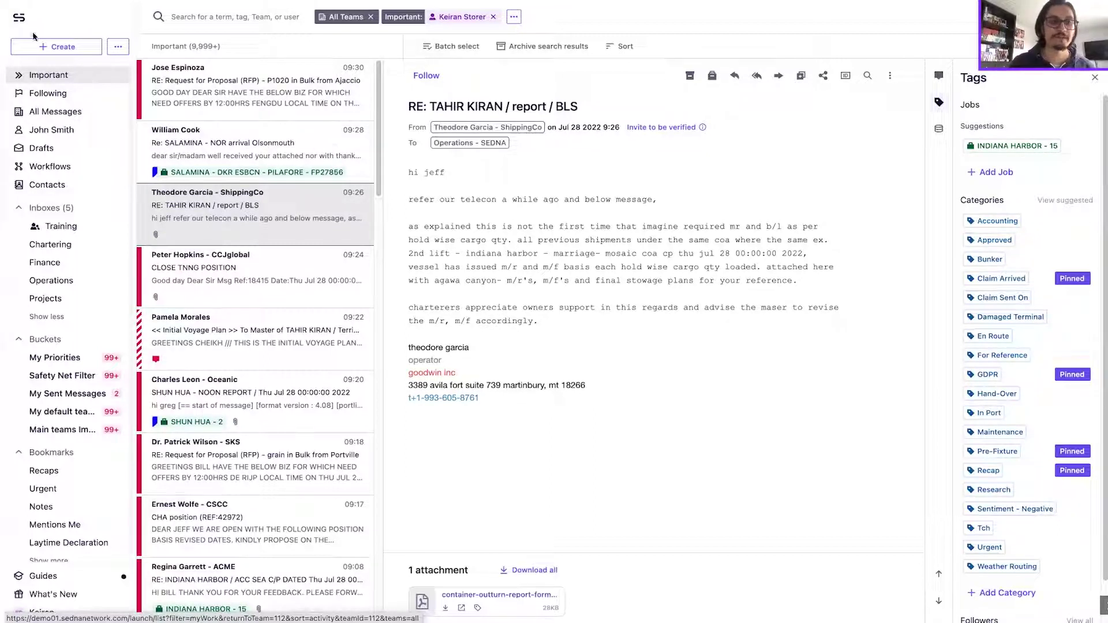
# Step: Return via Home to the Important view of 9,999+ messages, collapsing and re-expanding the Inboxes list
pyautogui.click(15, 19)
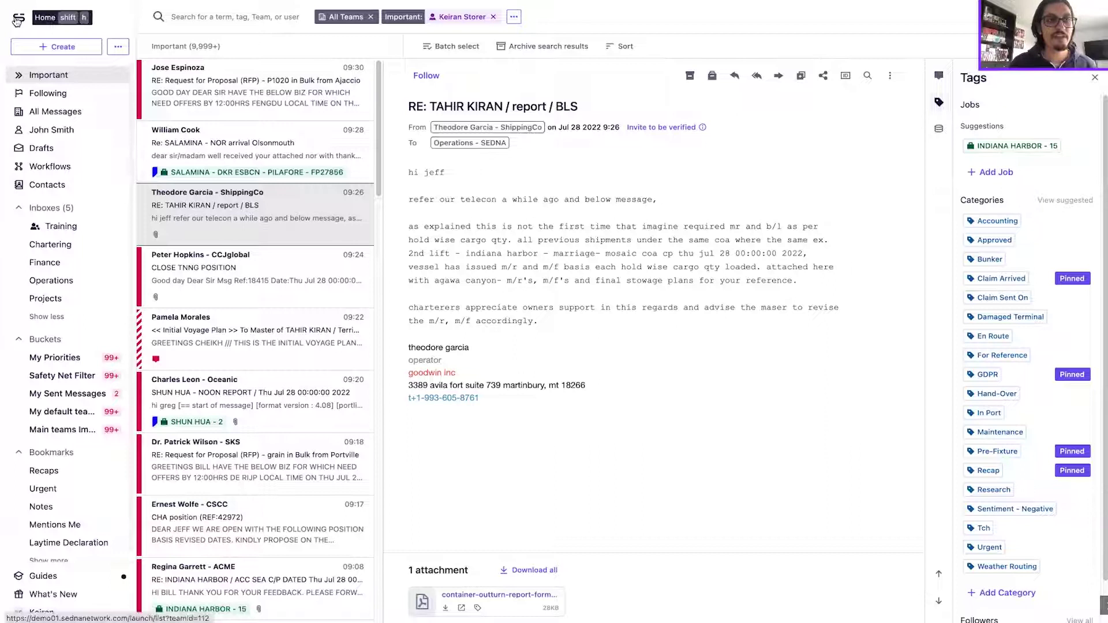
pyautogui.click(58, 80)
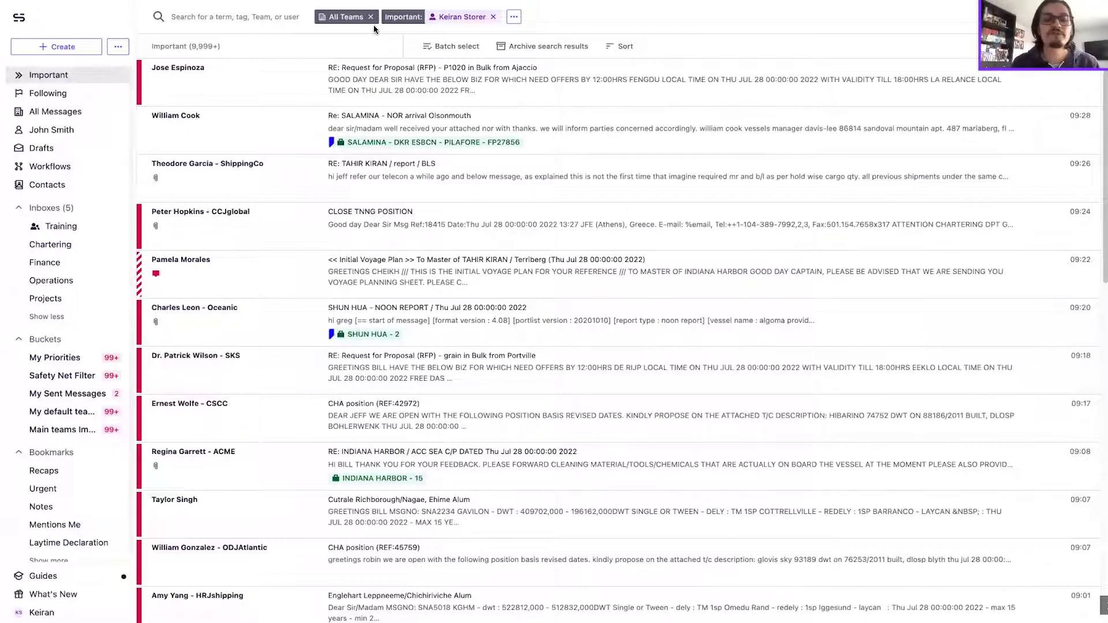
pyautogui.click(58, 317)
pyautogui.click(55, 282)
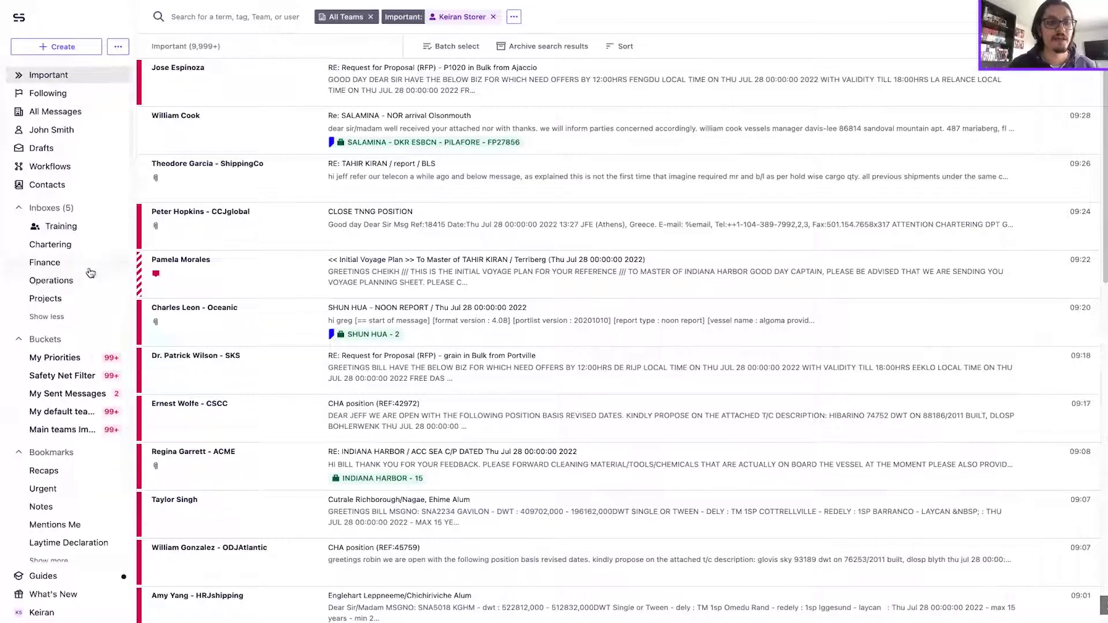
# Step: Replace the All Teams filter with the Training inbox, narrowing Important to 4,517 messages
pyautogui.click(370, 17)
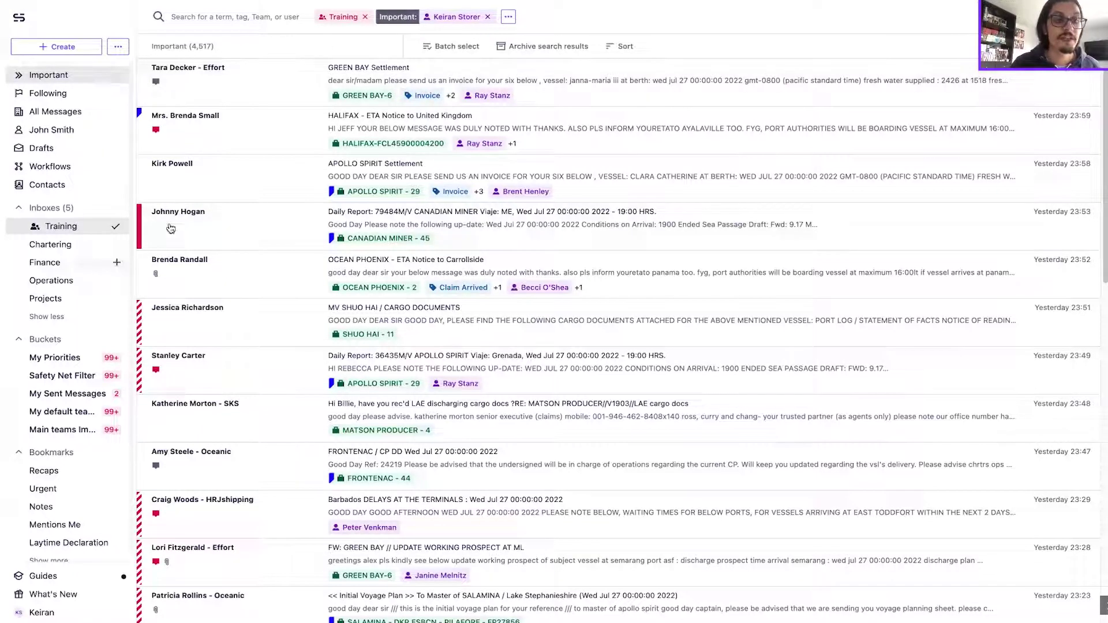
# Step: Add the Chartering inbox and the user's own entry to the filter
pyautogui.click(19, 18)
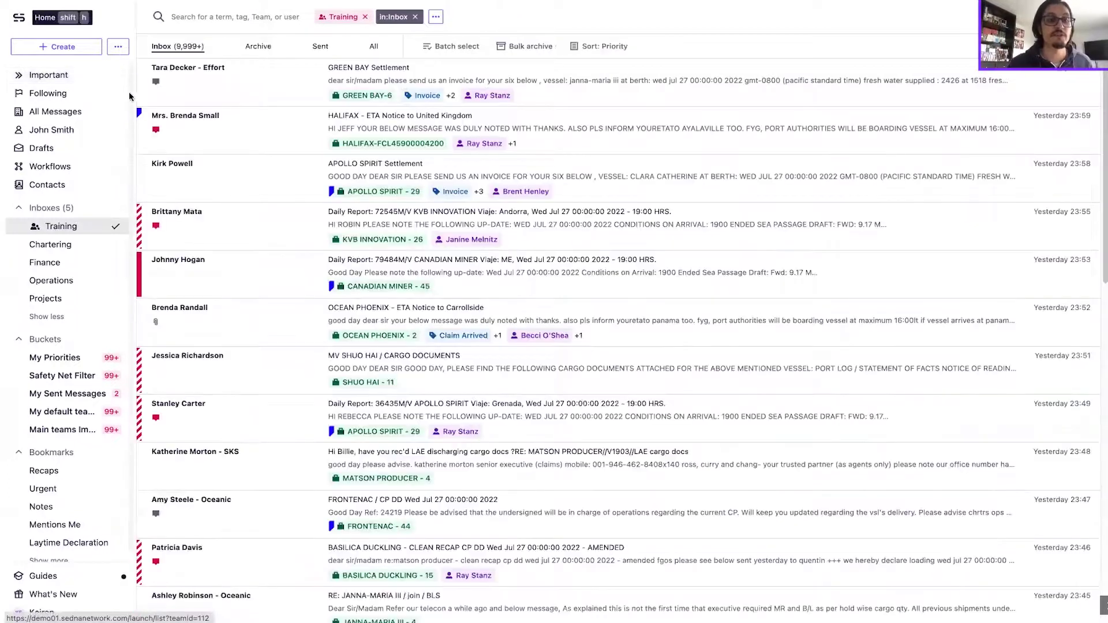
pyautogui.click(117, 246)
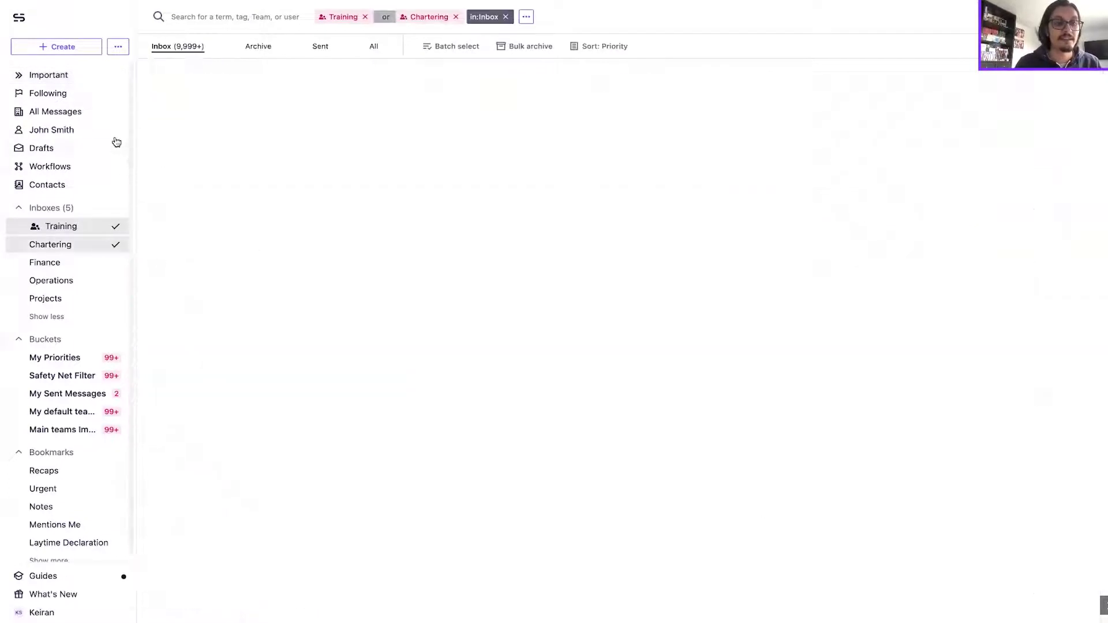
pyautogui.click(117, 131)
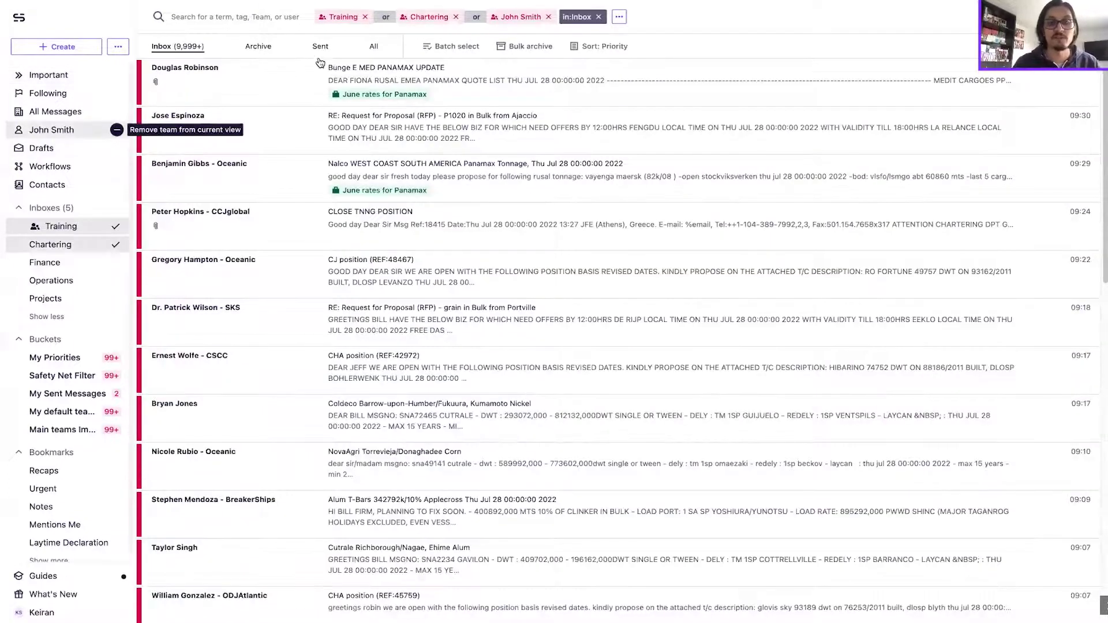
# Step: Search for the user's name and add the 'Important:' suggestion as a filter chip
pyautogui.click(267, 19)
pyautogui.write('keiran')
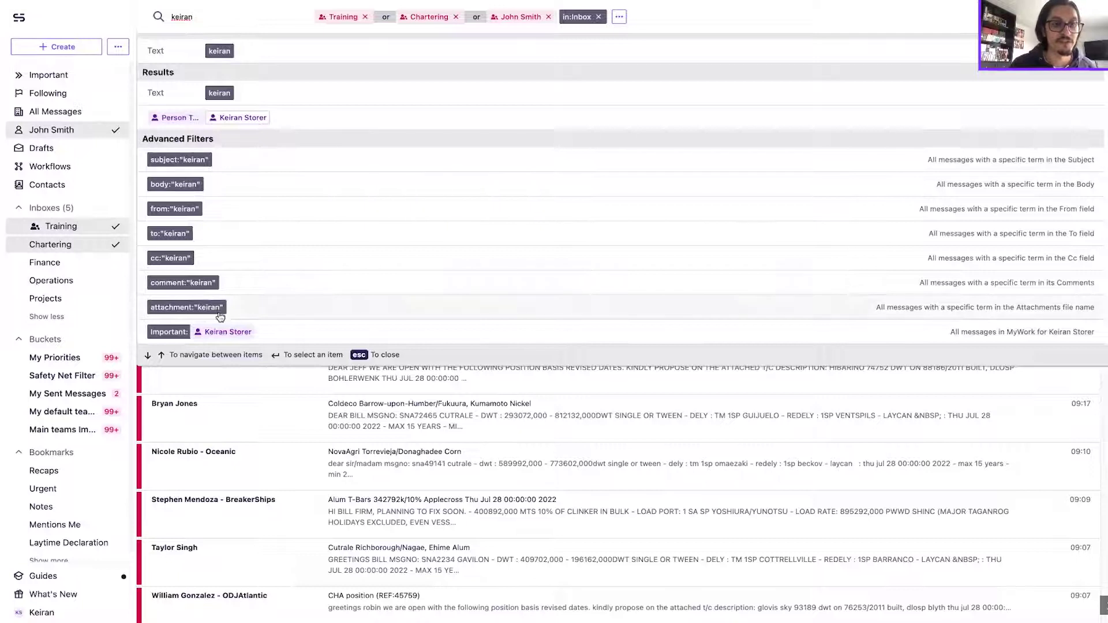
pyautogui.click(172, 336)
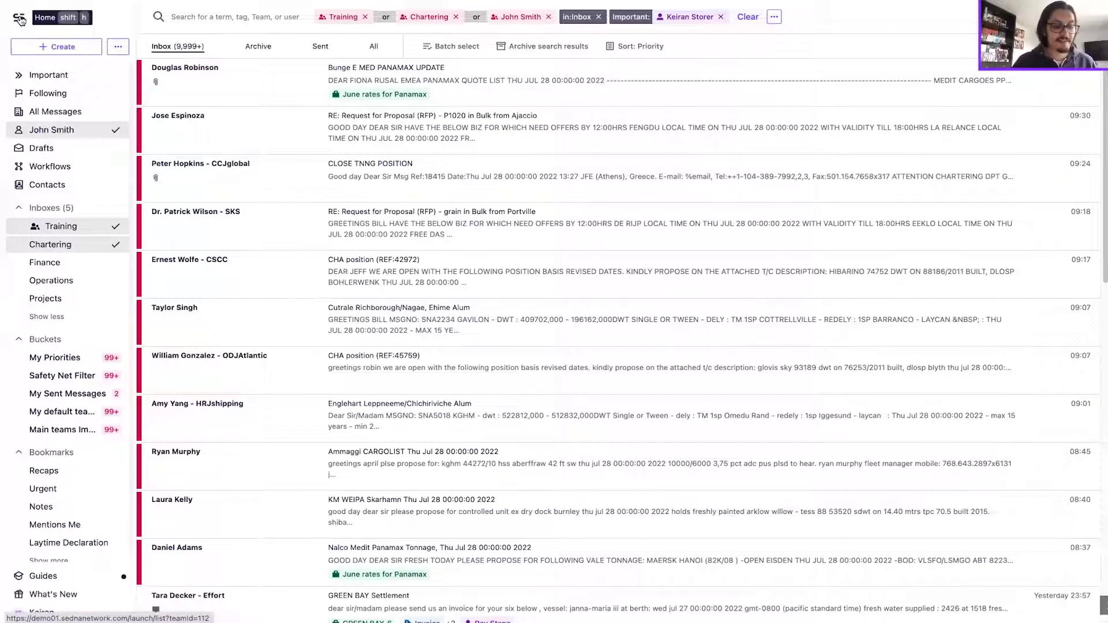
# Step: Reset filters to Training, then open My Priorities under My default teams, listing 4,545 messages
pyautogui.click(19, 19)
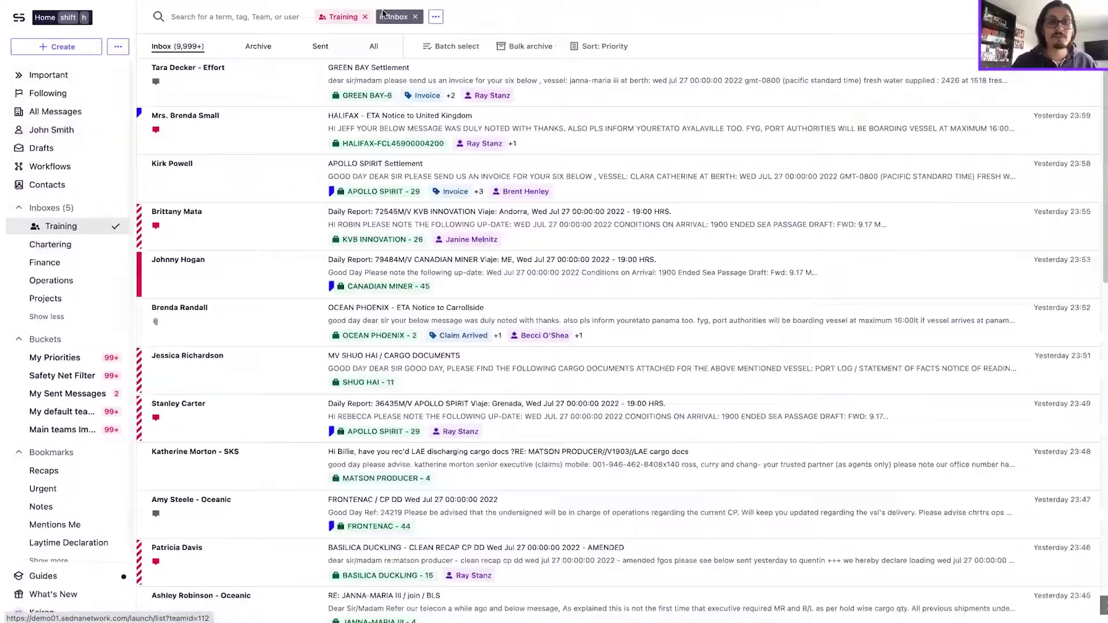
pyautogui.click(65, 413)
pyautogui.click(46, 359)
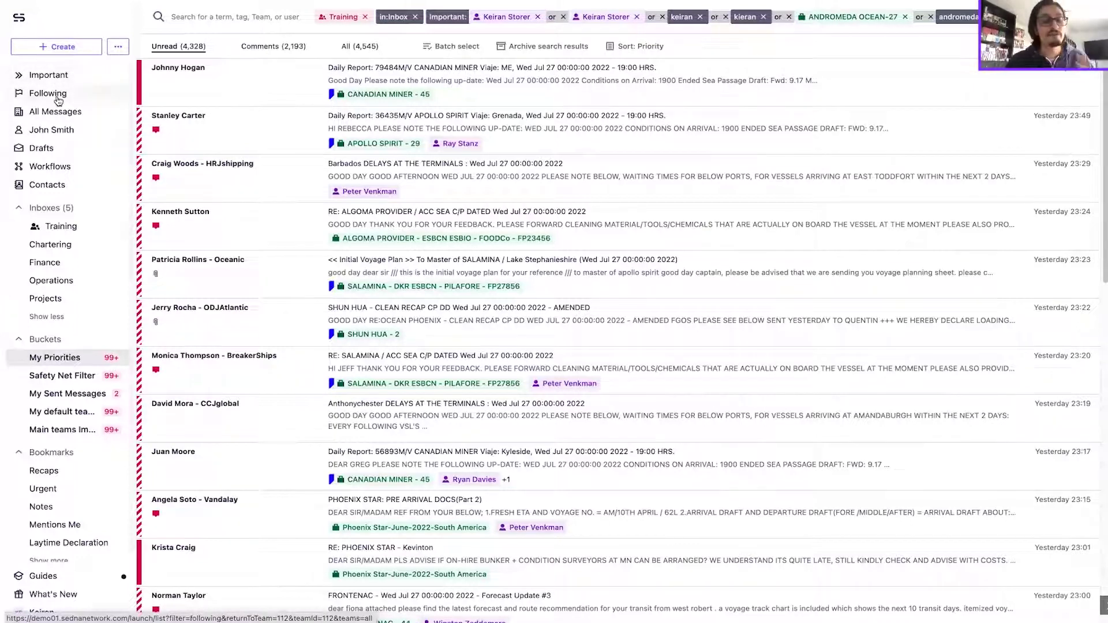
# Step: Follow the APOLLO SPIRIT daily report, then view the Following list of 9,999+ messages
pyautogui.click(196, 126)
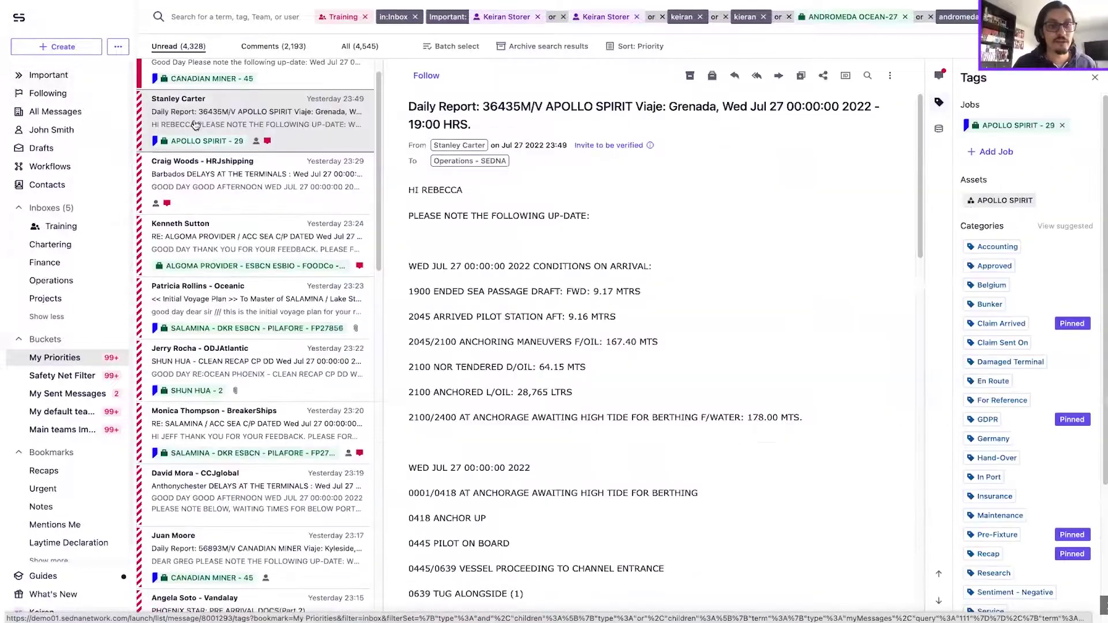
pyautogui.click(429, 76)
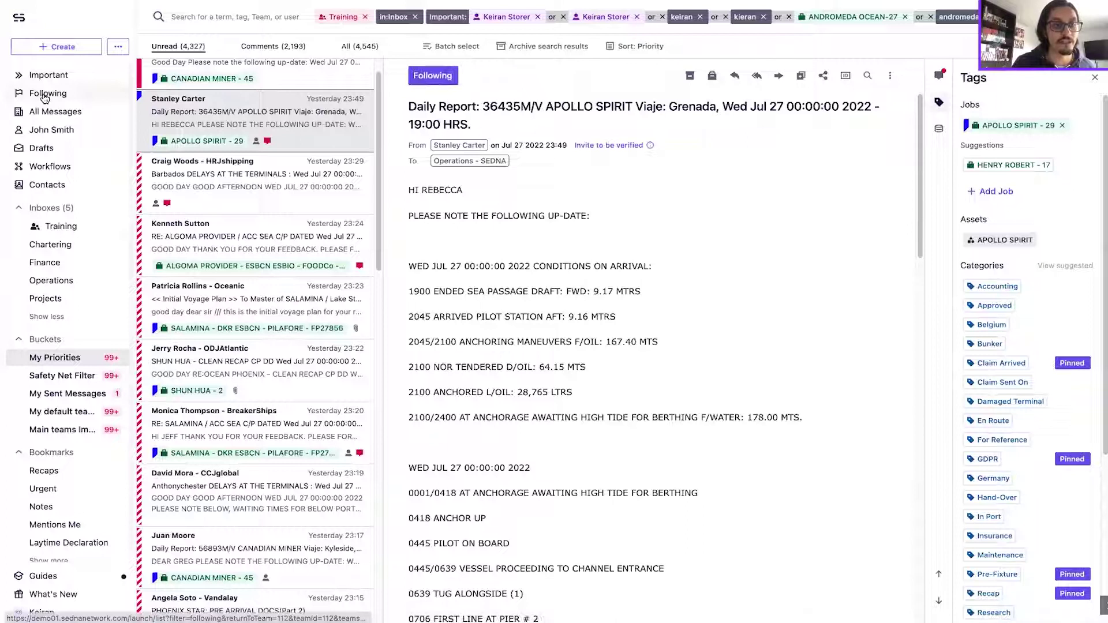
pyautogui.click(66, 98)
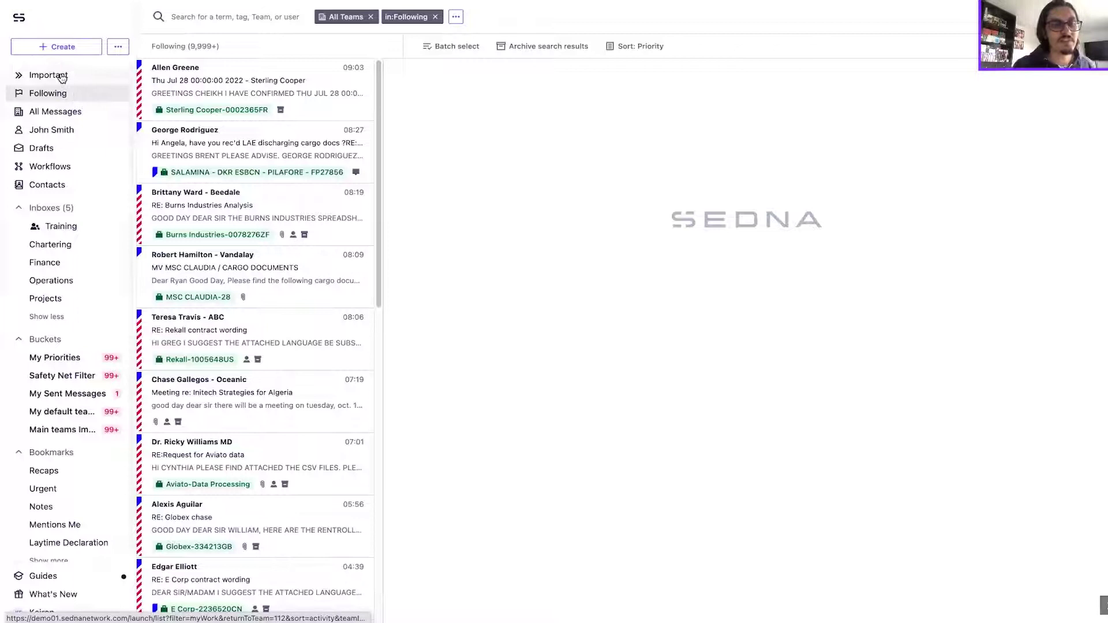
pyautogui.click(62, 76)
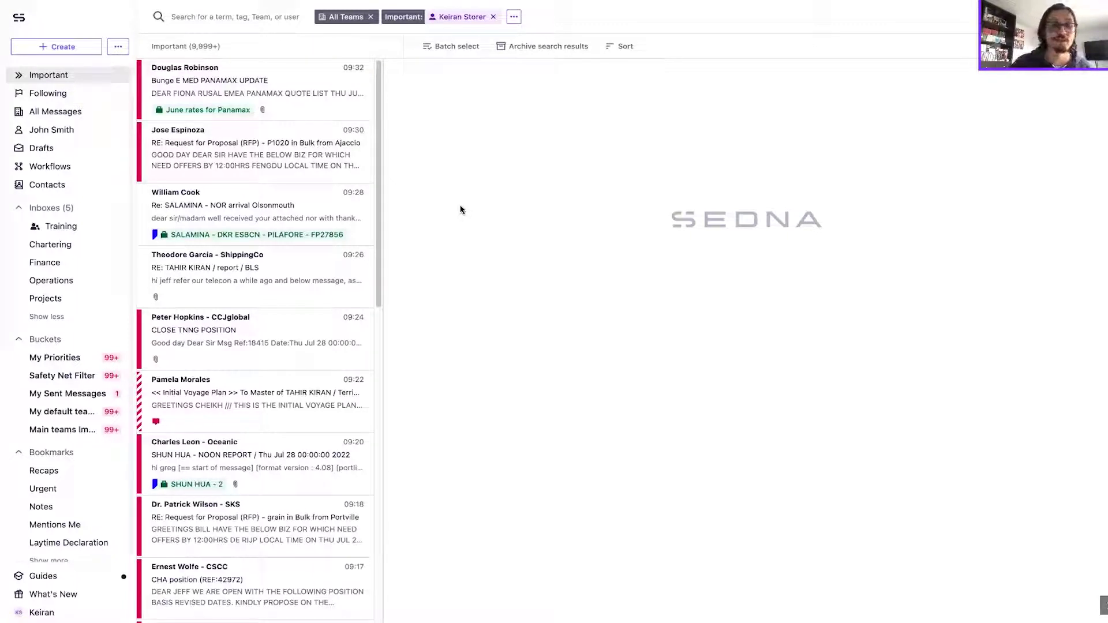
pyautogui.click(269, 143)
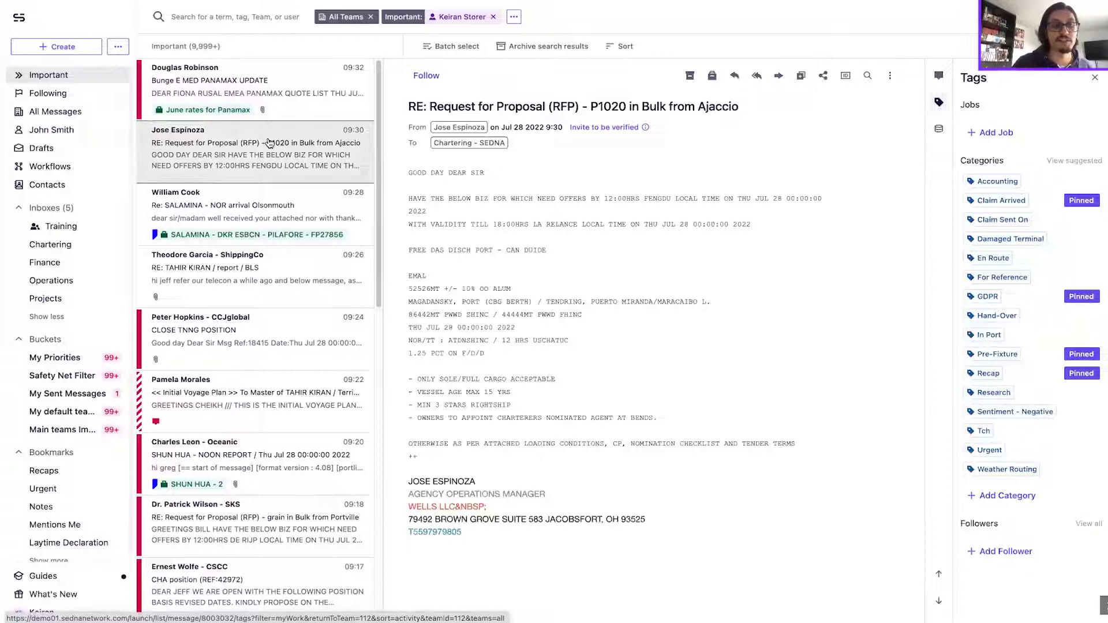
pyautogui.press('Down')
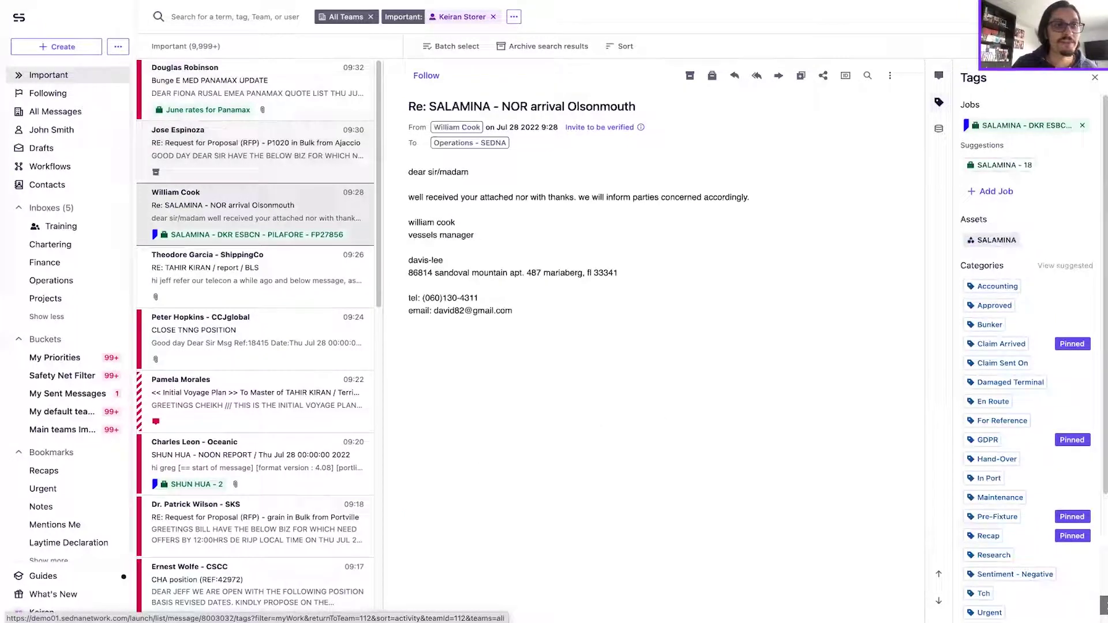
pyautogui.hotkey('ctrl', 'r')
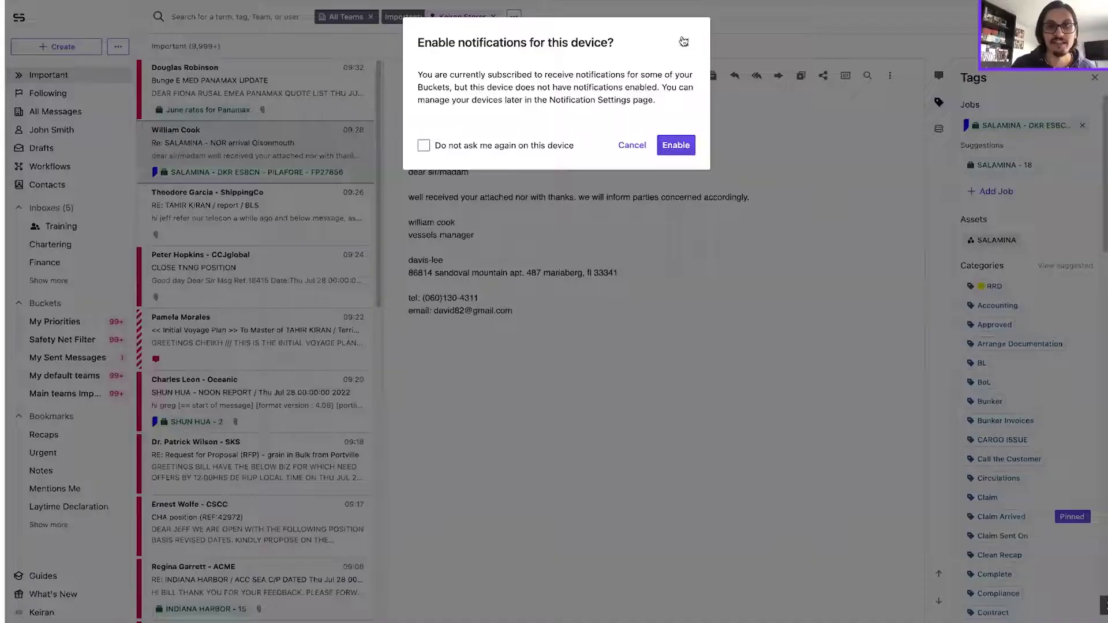
pyautogui.click(683, 41)
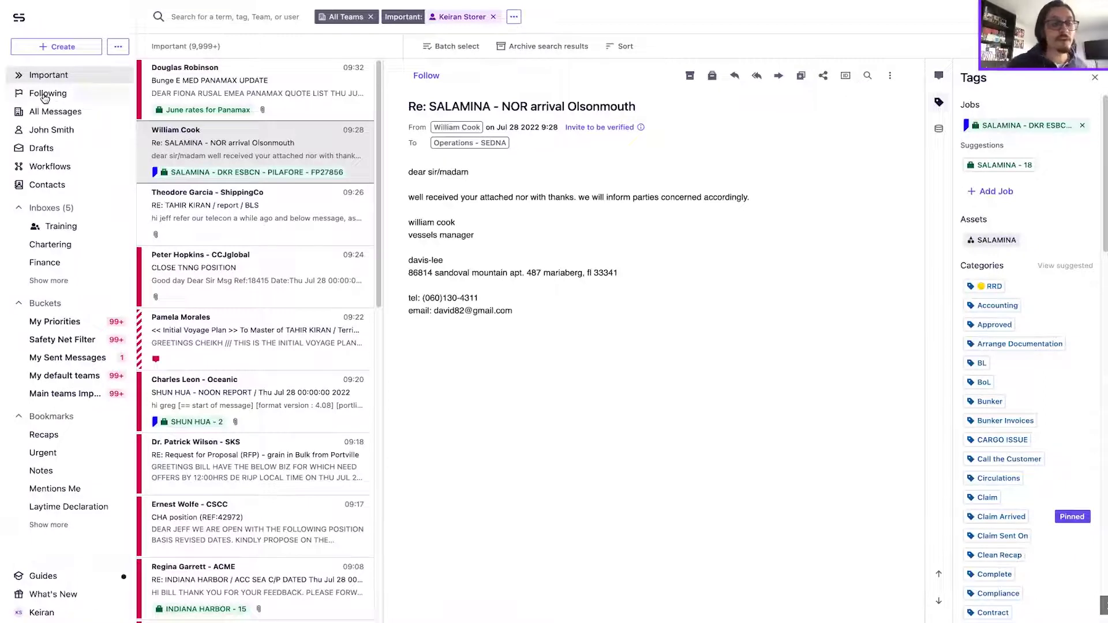
# Step: Show the Following list of 9,999+ followed messages across all teams
pyautogui.click(45, 97)
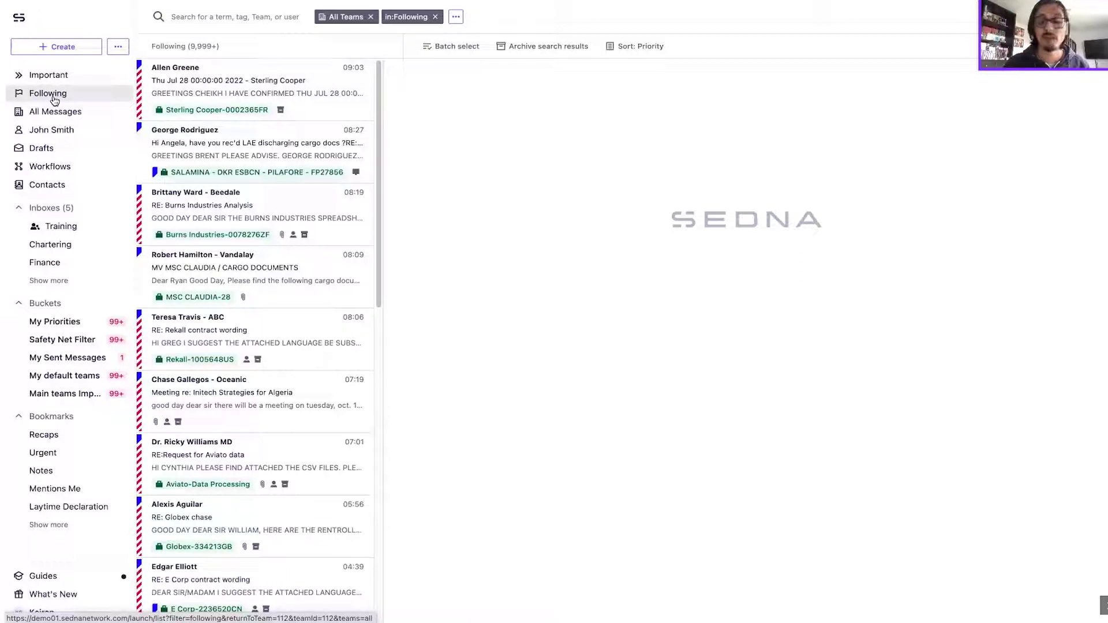
pyautogui.click(325, 117)
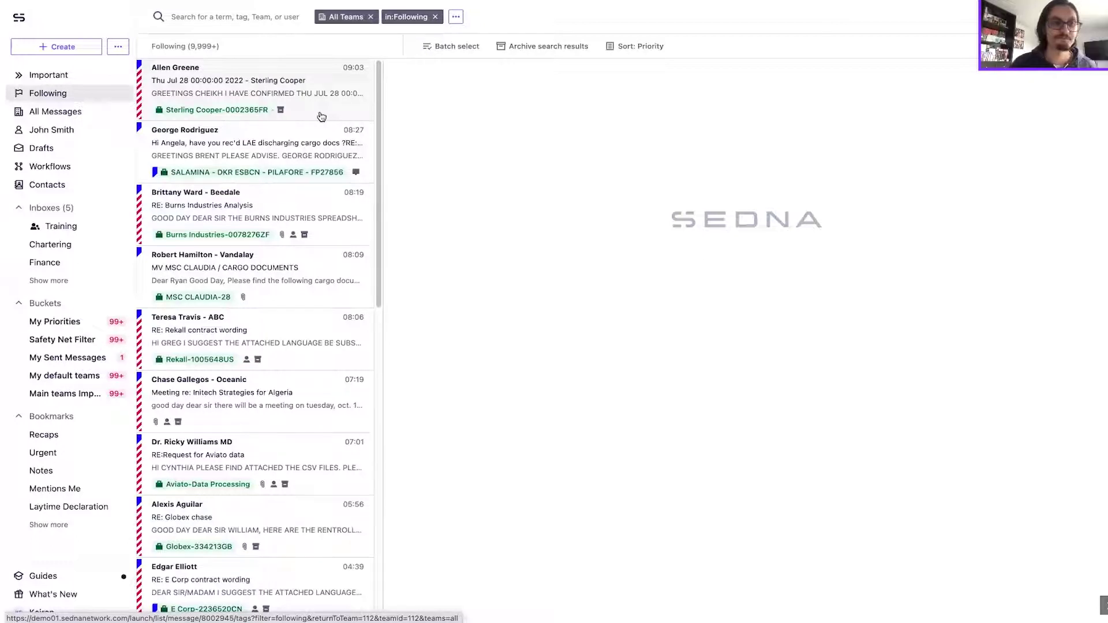
# Step: Return to the Important list across all teams and scroll well down through its messages
pyautogui.click(47, 80)
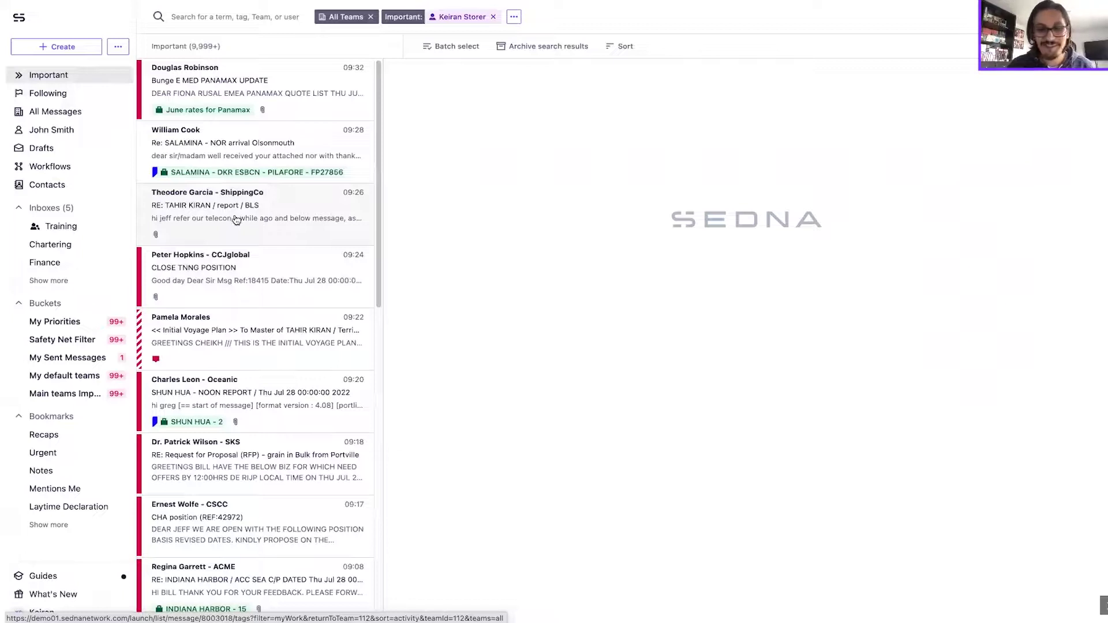
pyautogui.scroll(-10, 235, 220)
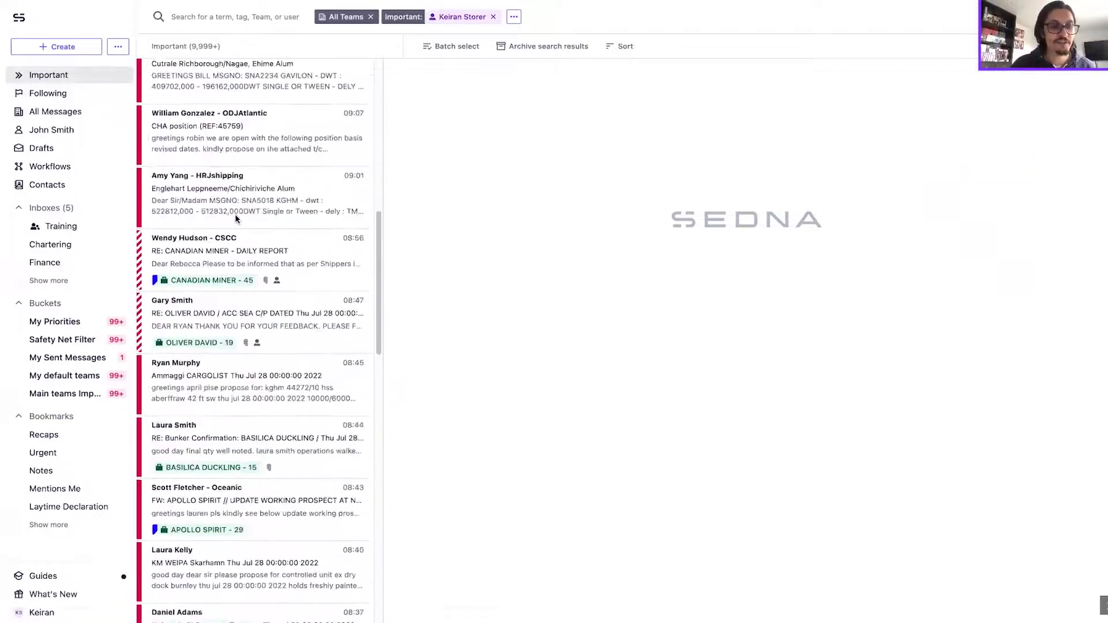
pyautogui.scroll(-12, 235, 218)
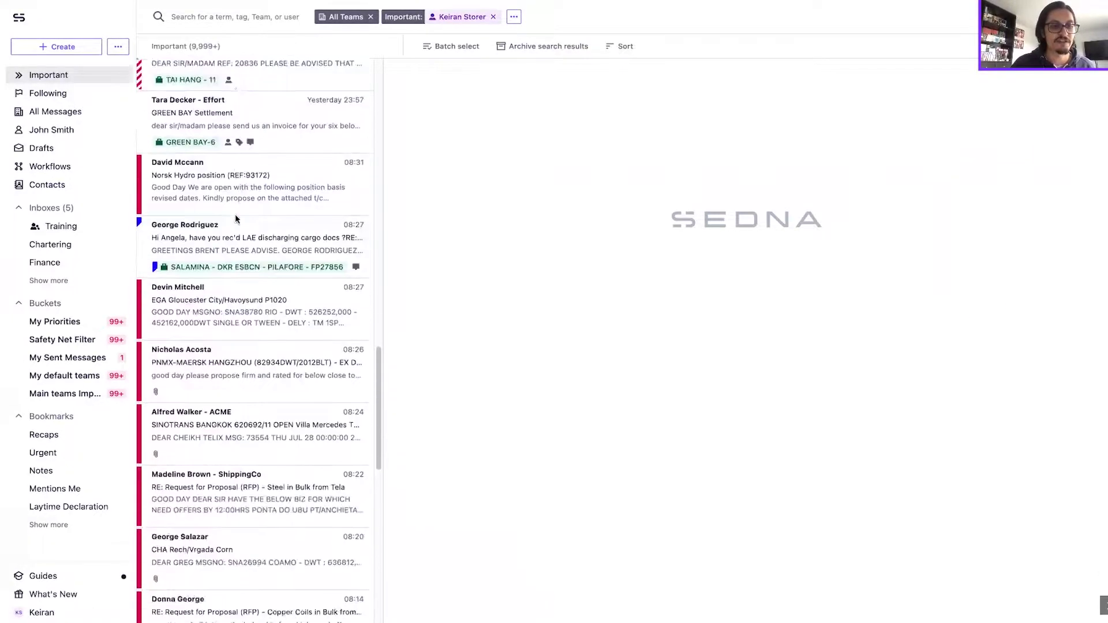
pyautogui.scroll(-1, 235, 219)
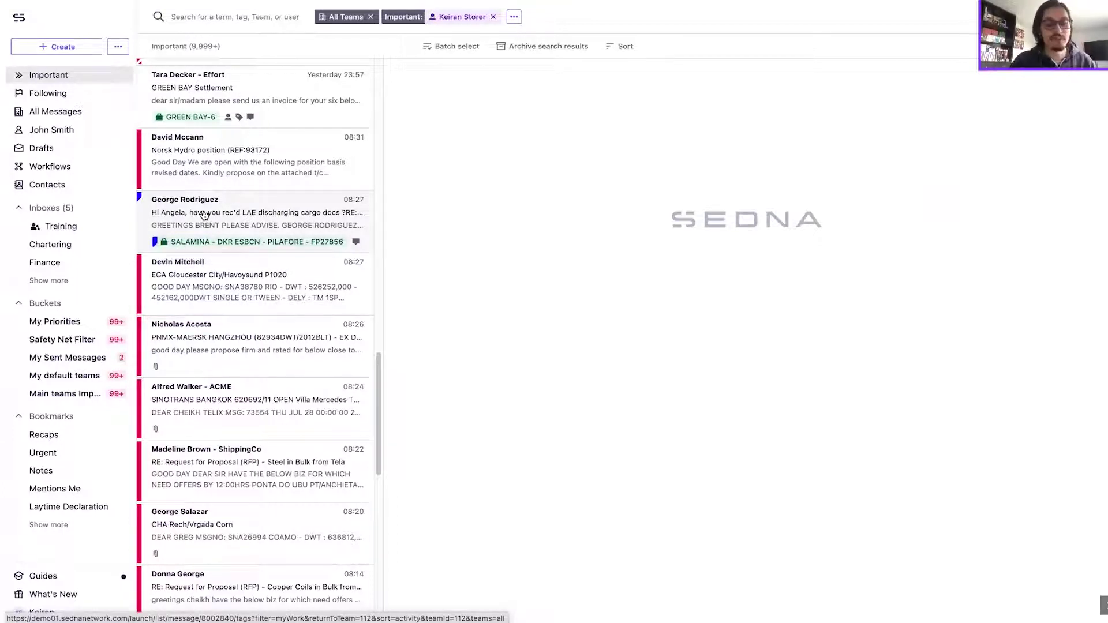
# Step: In the SALAMINA LAE discharging cargo docs message, toggle the SALAMINA - DKR ESBCN - PILAFORE job's Important mark off and on
pyautogui.click(190, 215)
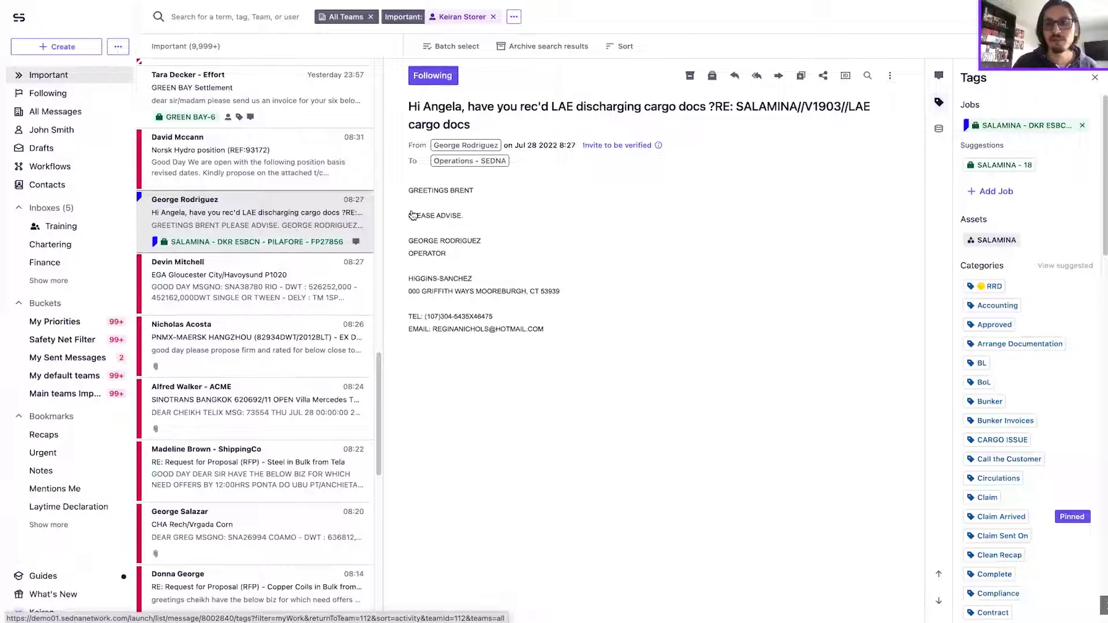
pyautogui.click(1067, 127)
pyautogui.click(1069, 128)
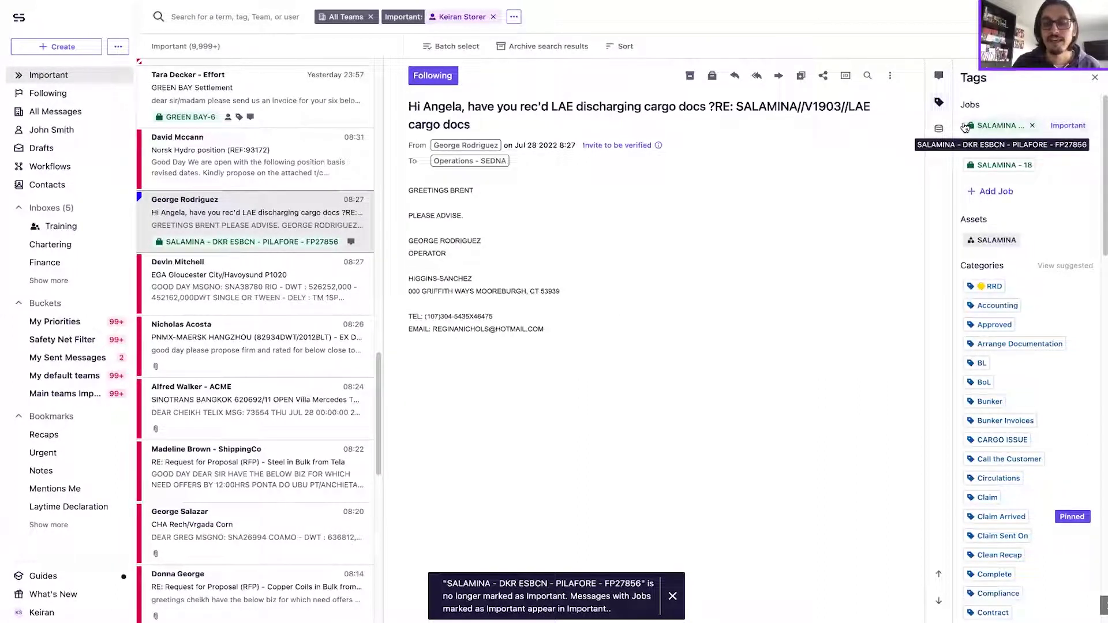
pyautogui.click(1067, 128)
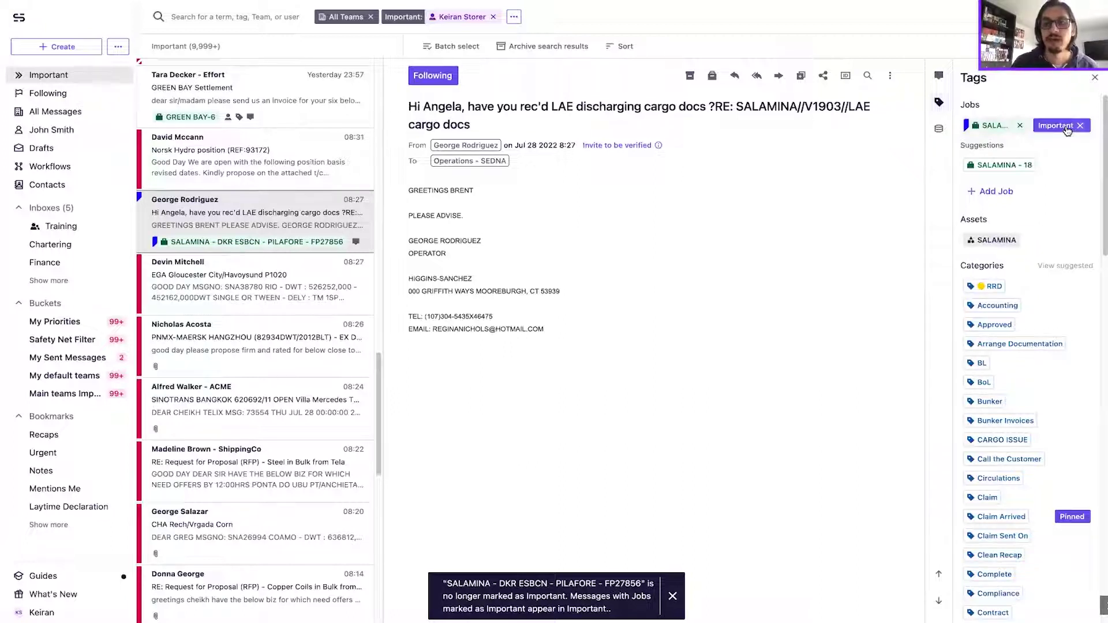